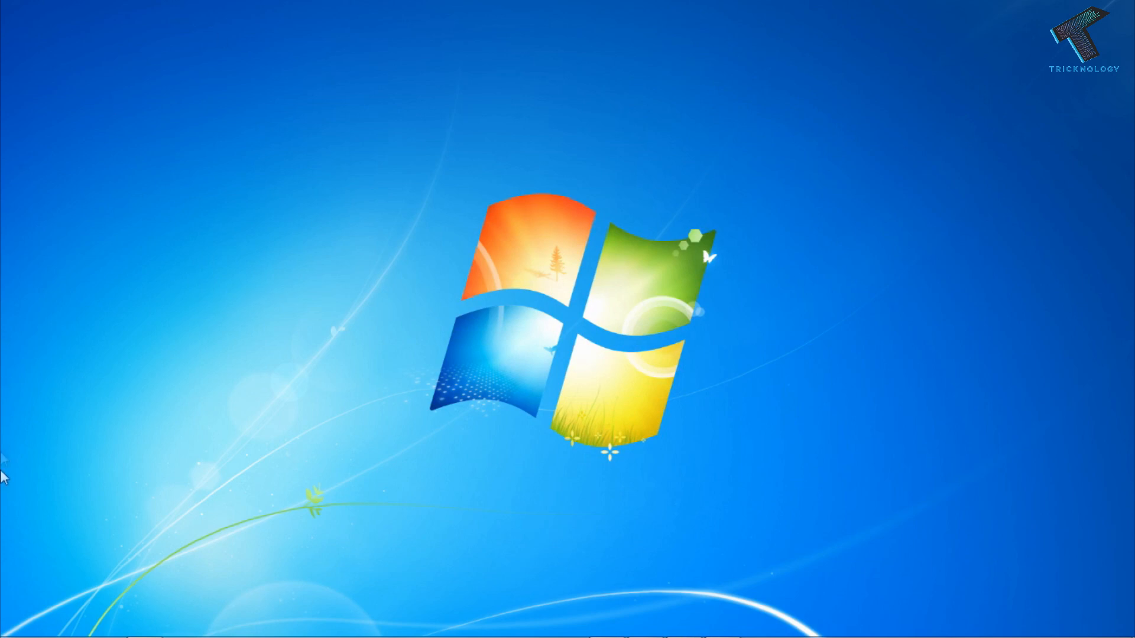
Bring up the Computer window listing the hard disk and DVD drives
mouse_move(144, 635)
click(152, 628)
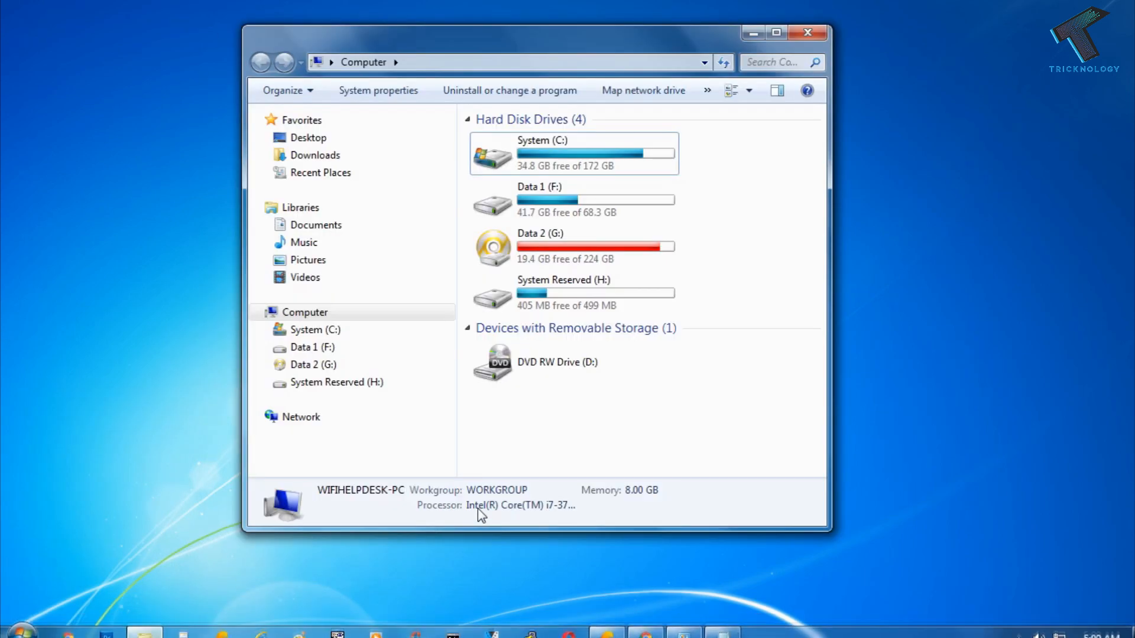
Reach the System Properties dialog from the Computer window's Properties and System page
right_click(656, 439)
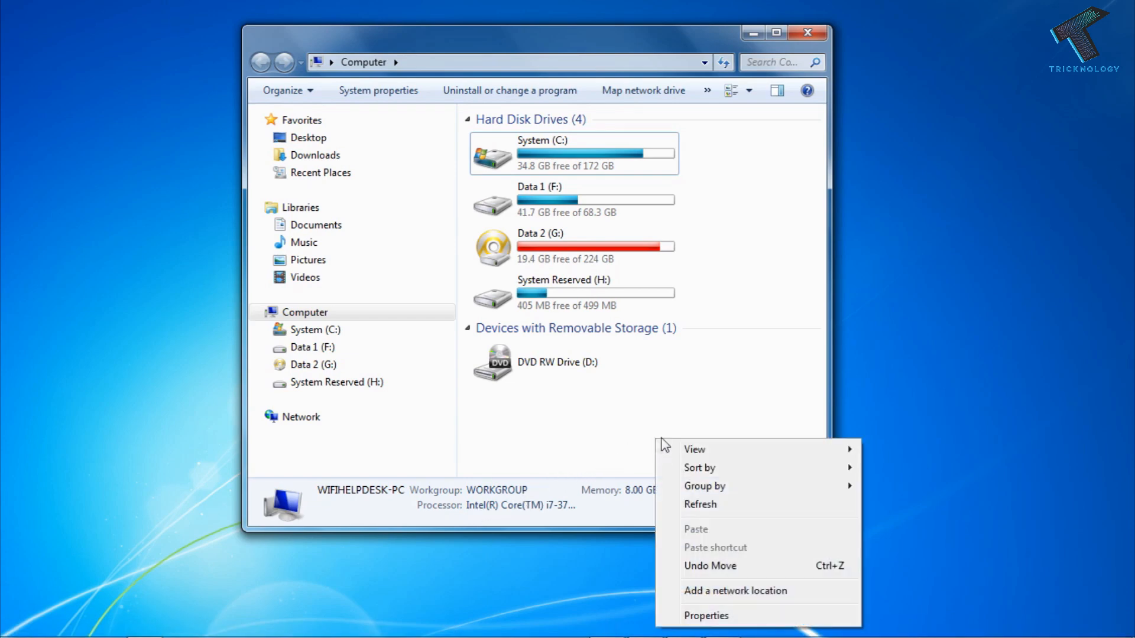
click(717, 617)
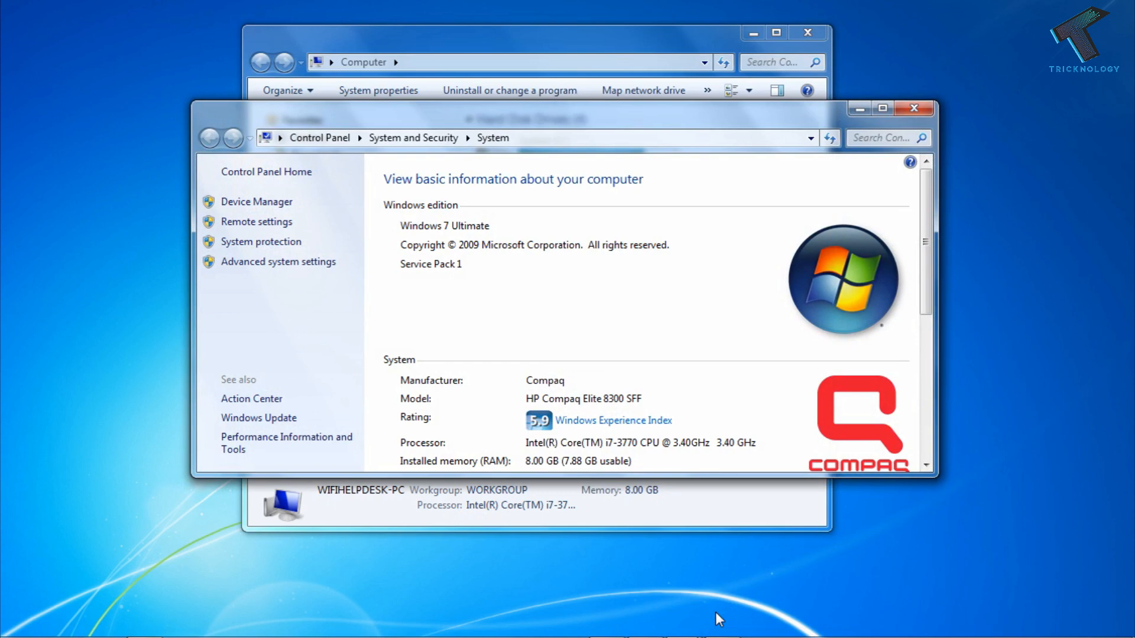
click(241, 262)
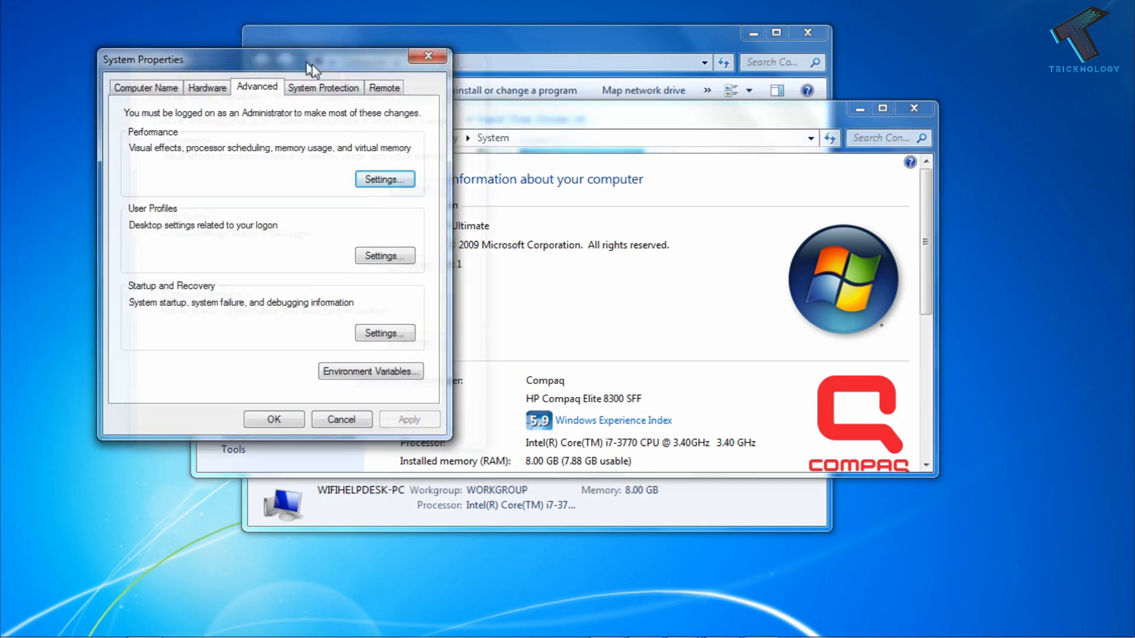
Allow Remote Desktop only from computers using Network Level Authentication and apply it
drag(313, 65, 482, 110)
click(546, 132)
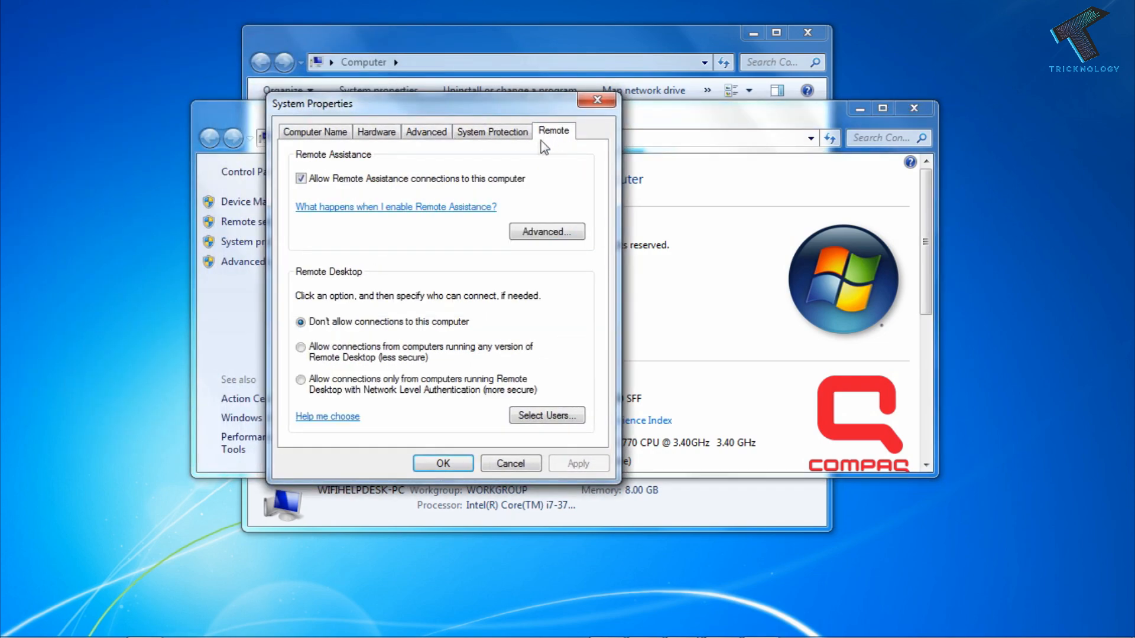
click(300, 380)
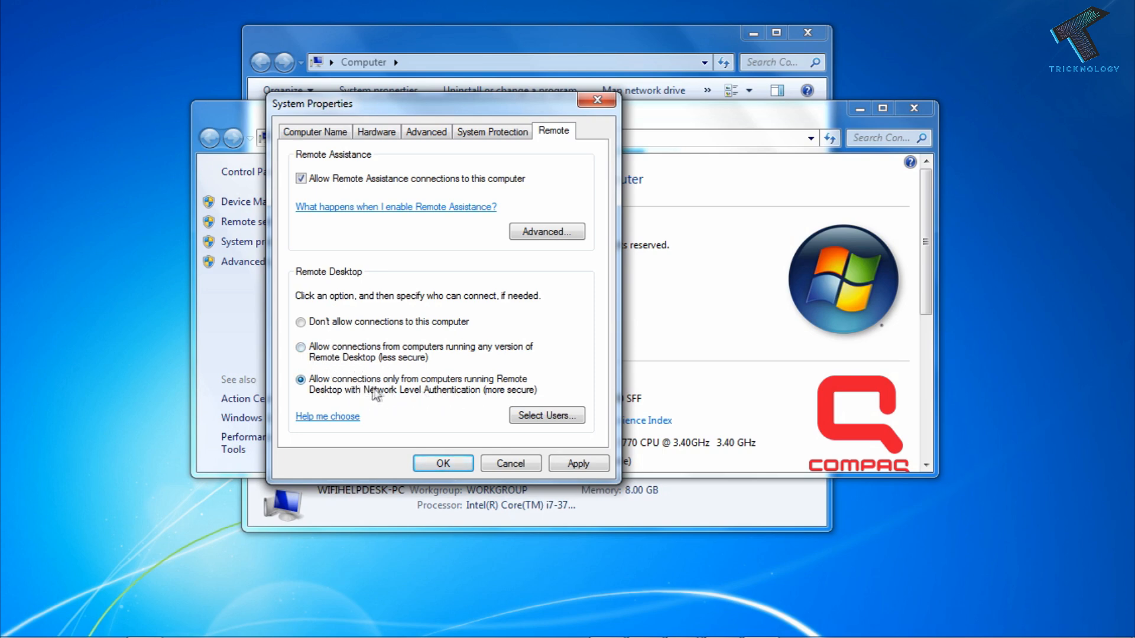
click(579, 464)
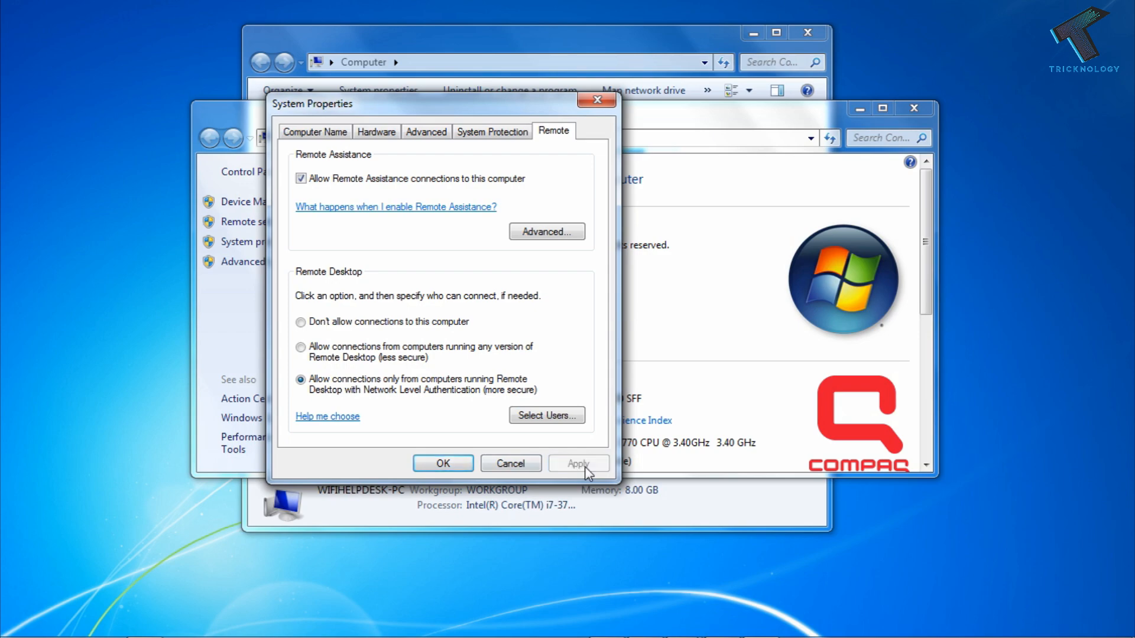
click(443, 464)
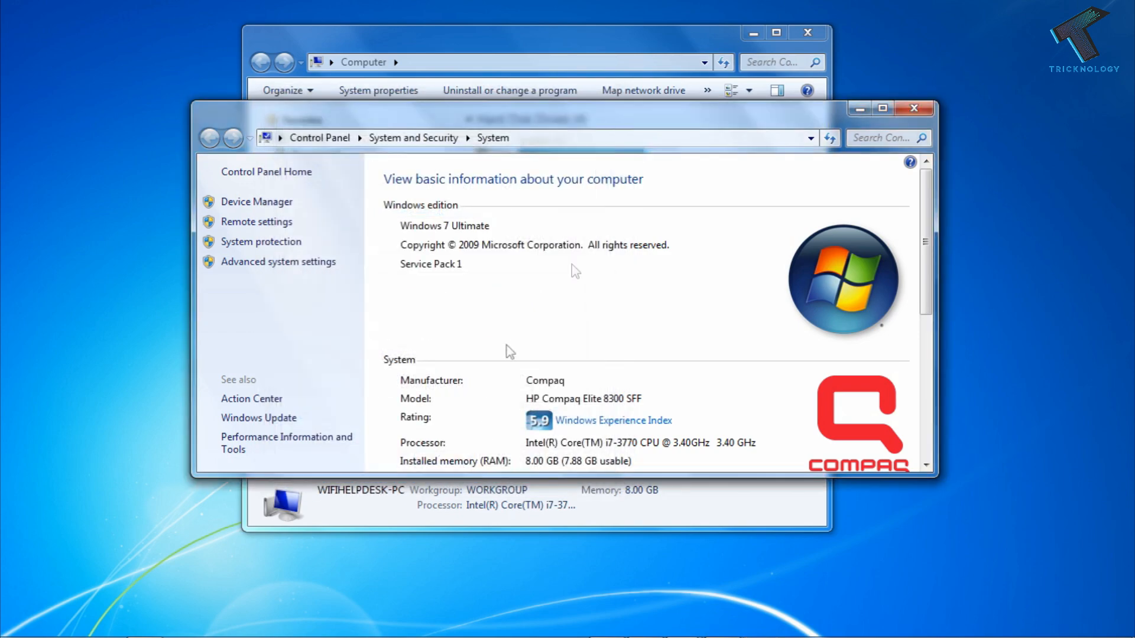
Close the System and Computer windows to return to the desktop
click(913, 108)
click(807, 34)
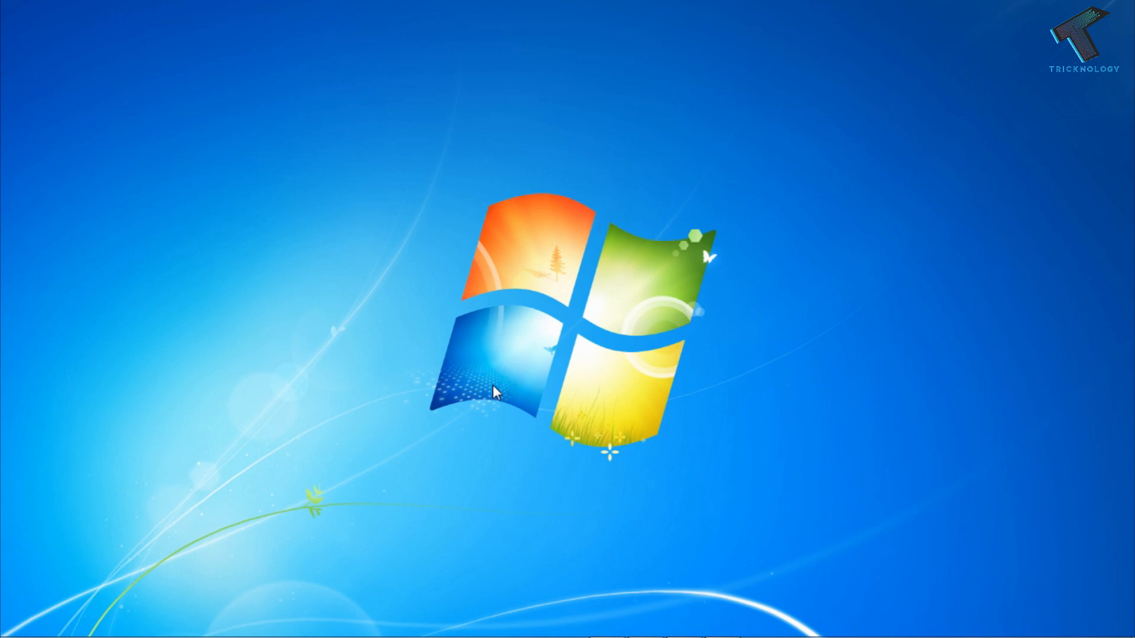
Launch the Command Prompt by running cmd from the Run dialog
key(super+r)
text(cm)
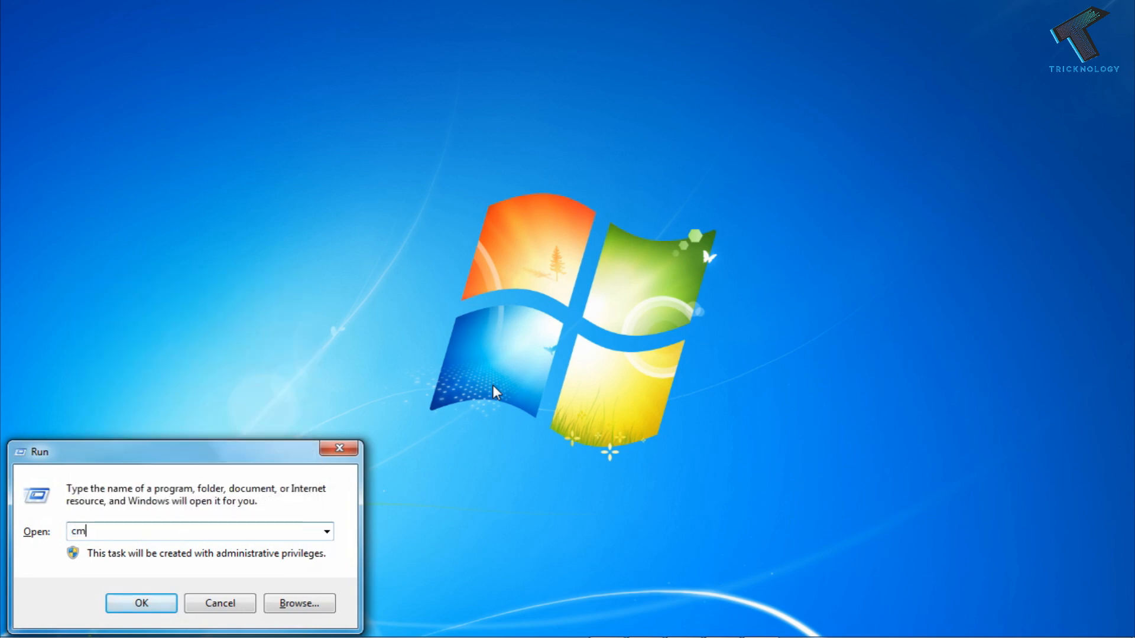
text(d)
key(Return)
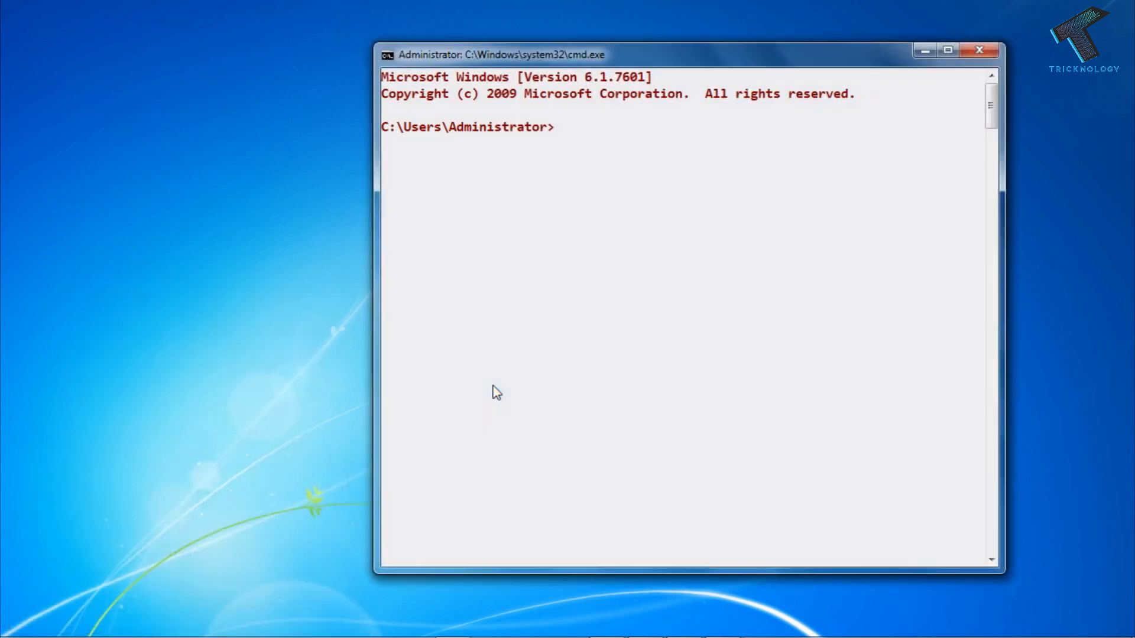
text(ipcon)
text(fig)
Run ipconfig, copy the IPv4 address 192.168.1.253, and put the console away
key(Return)
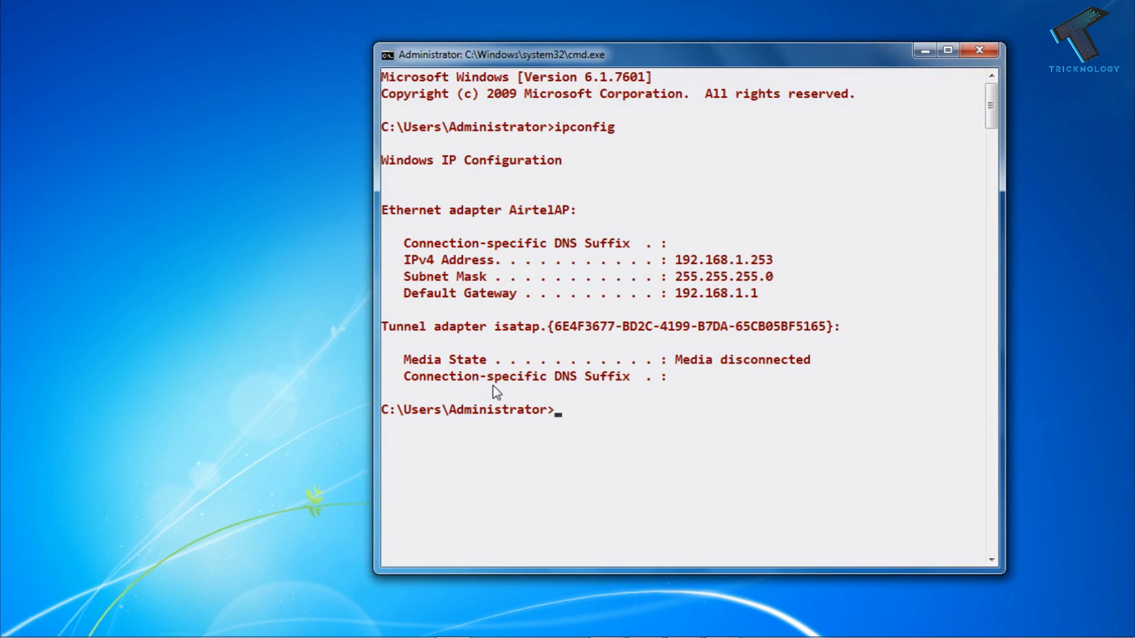
right_click(769, 260)
click(785, 268)
mouse_move(779, 262)
mouse_down()
mouse_move(699, 250)
mouse_move(770, 265)
mouse_up()
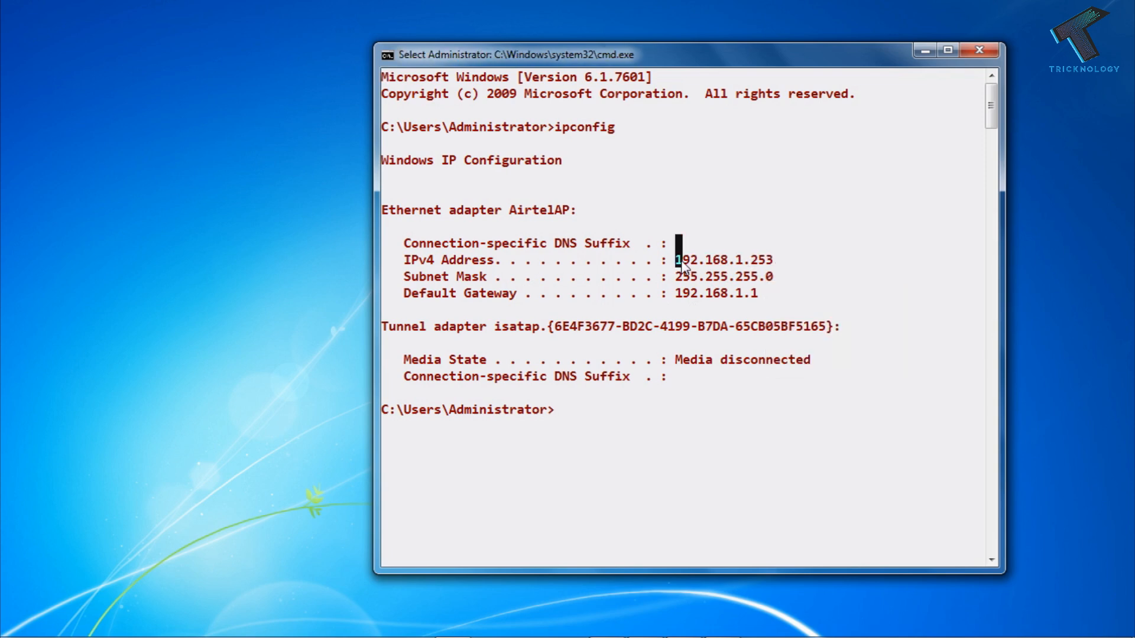
key(Return)
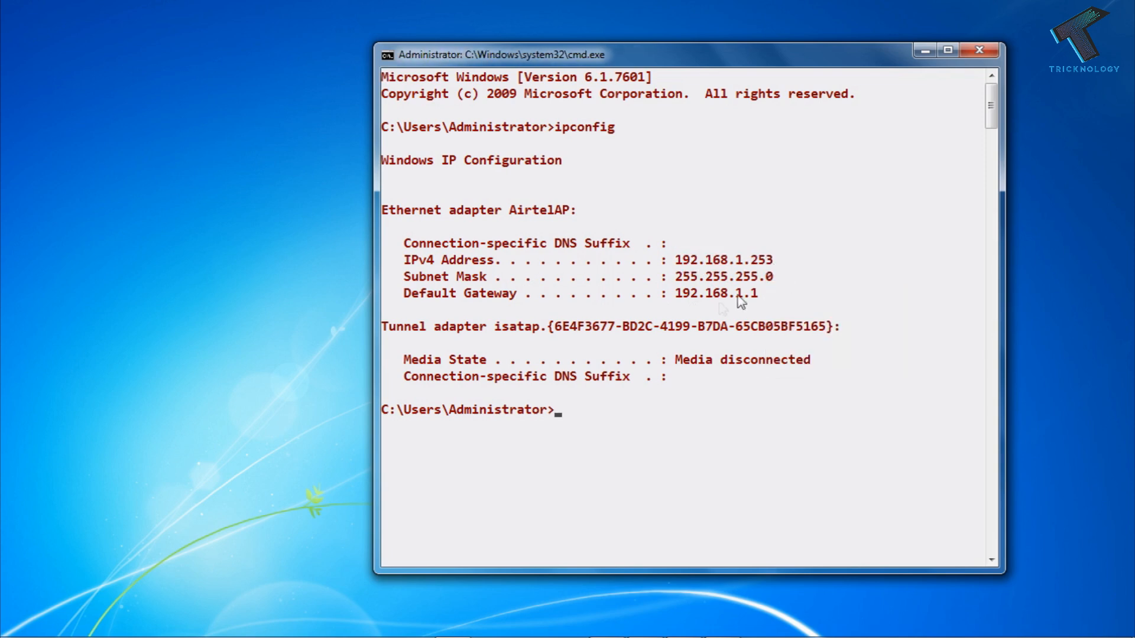
click(922, 52)
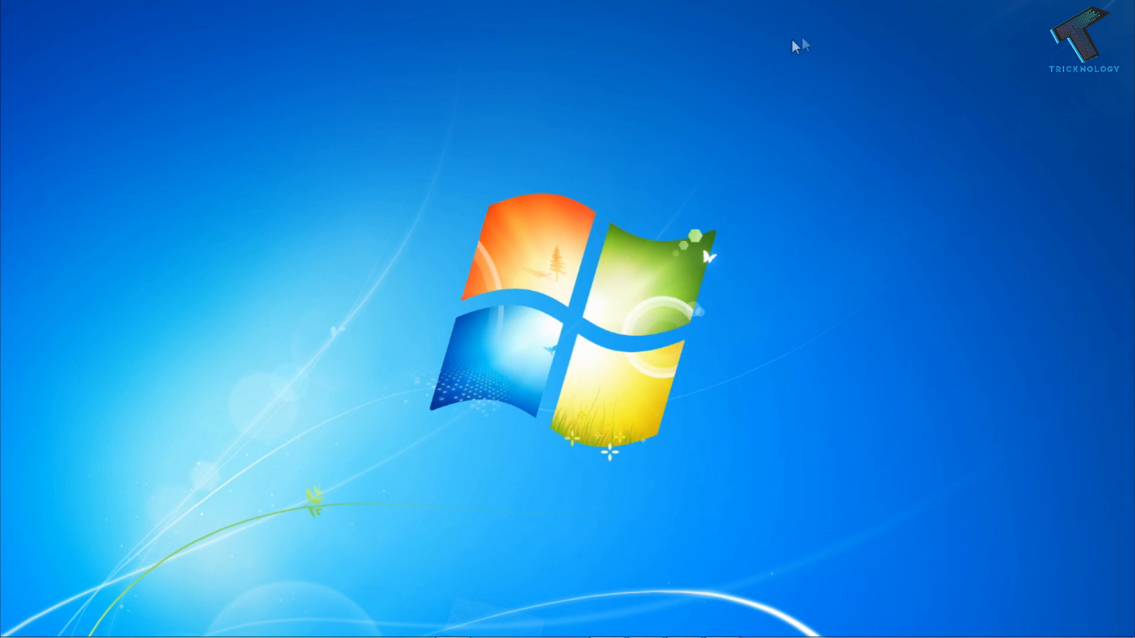
Launch Remote Desktop Connection from a Start search for 'remote', then bring up Run
key(super)
text(r)
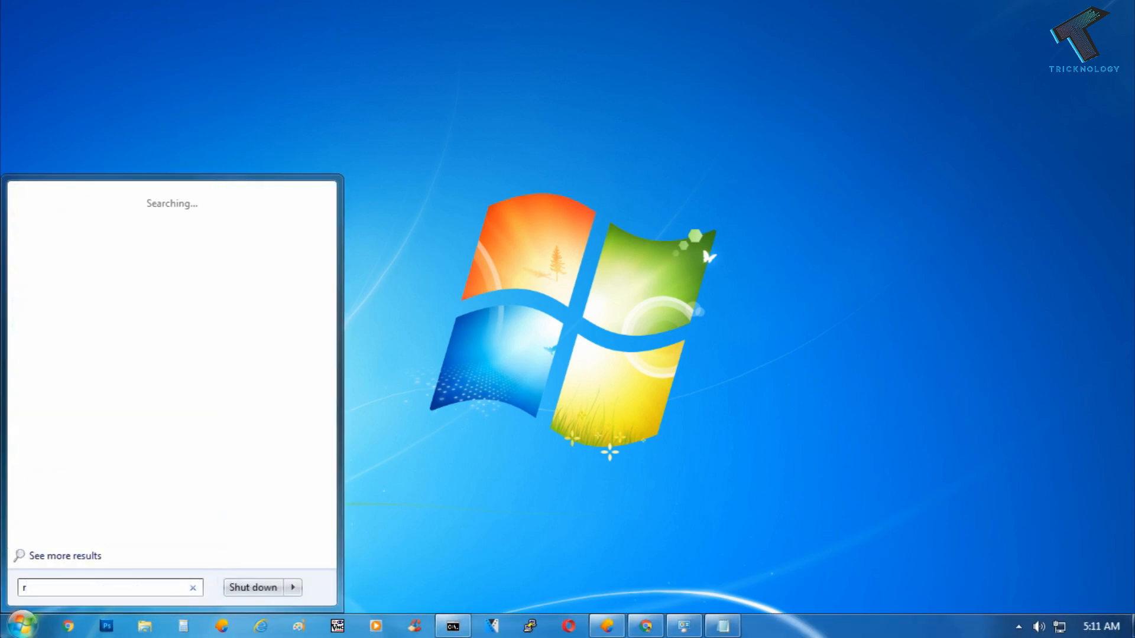
text(emote)
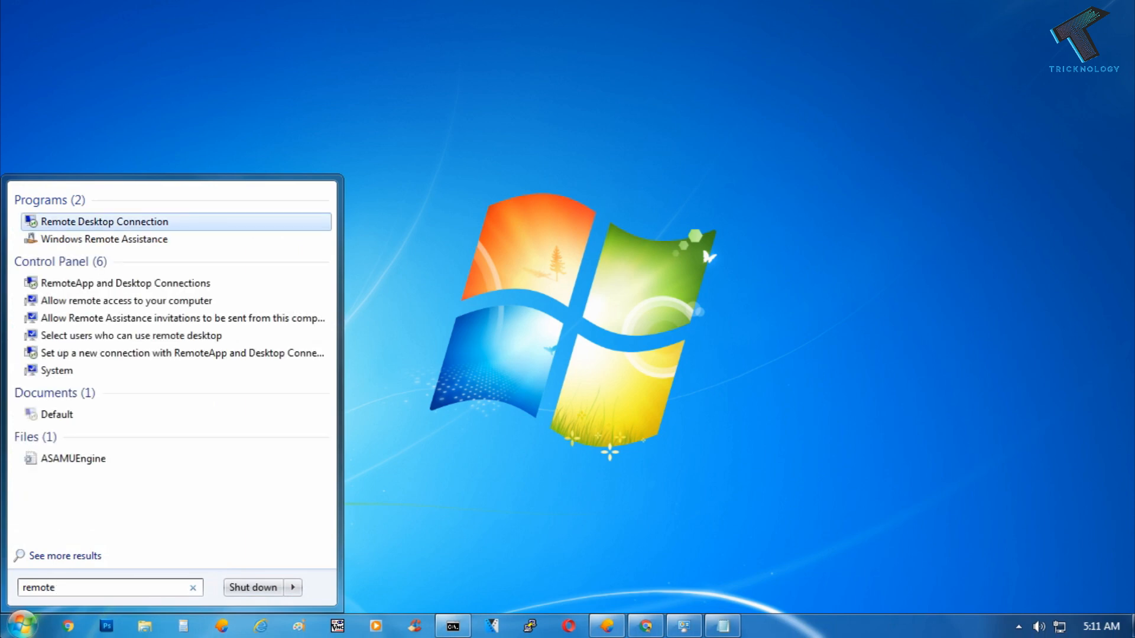
text(a)
key(BackSpace)
key(Return)
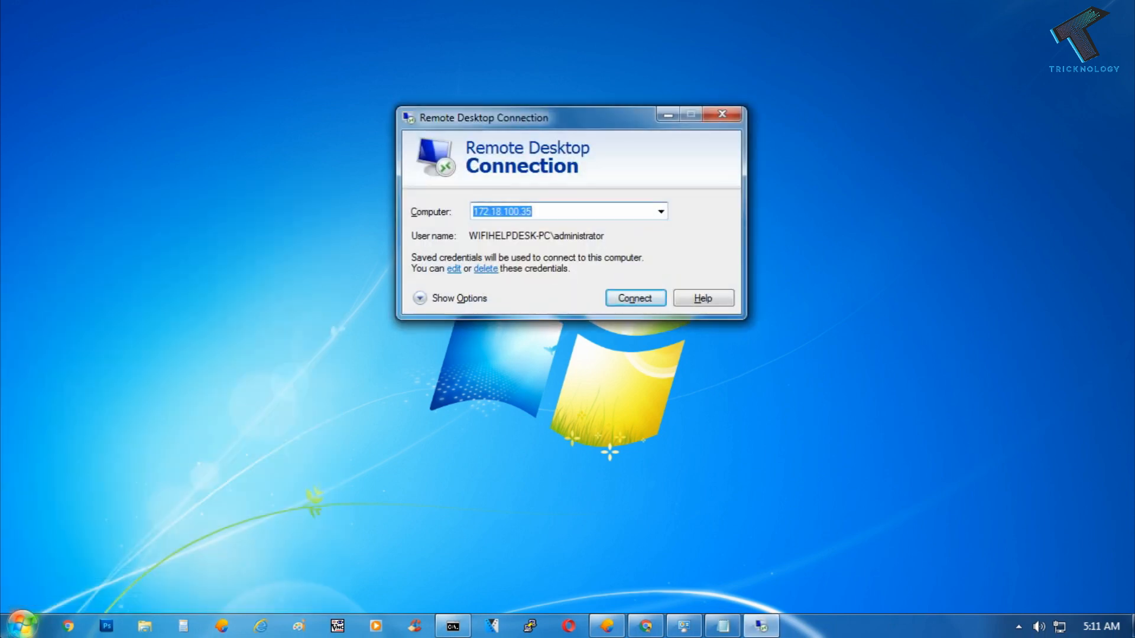
key(super+r)
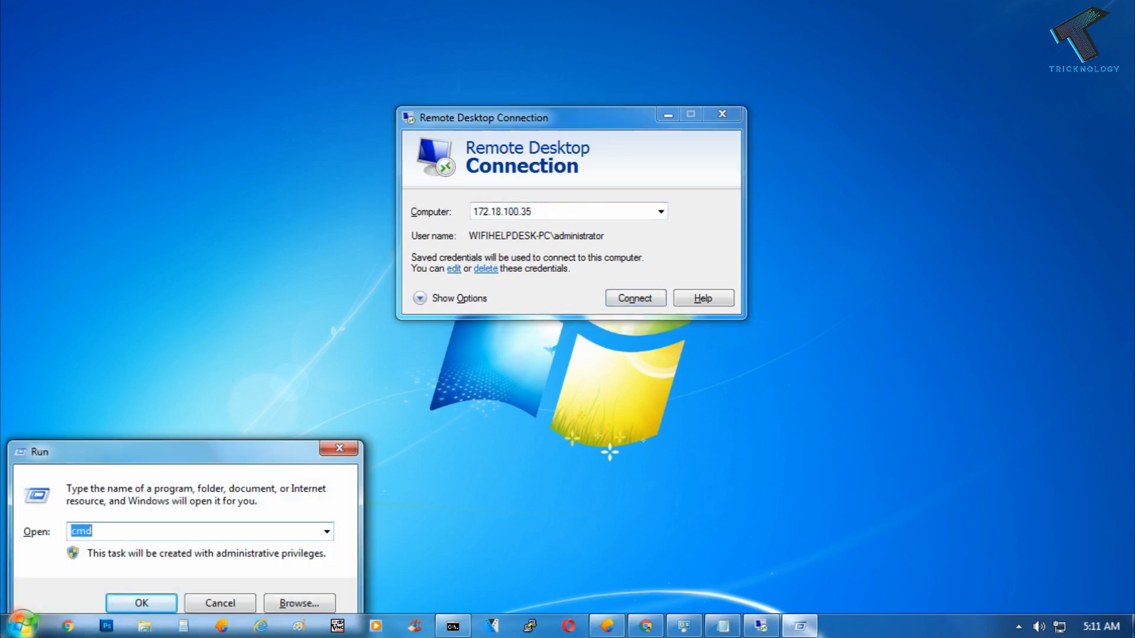
text(ms)
text(tsc)
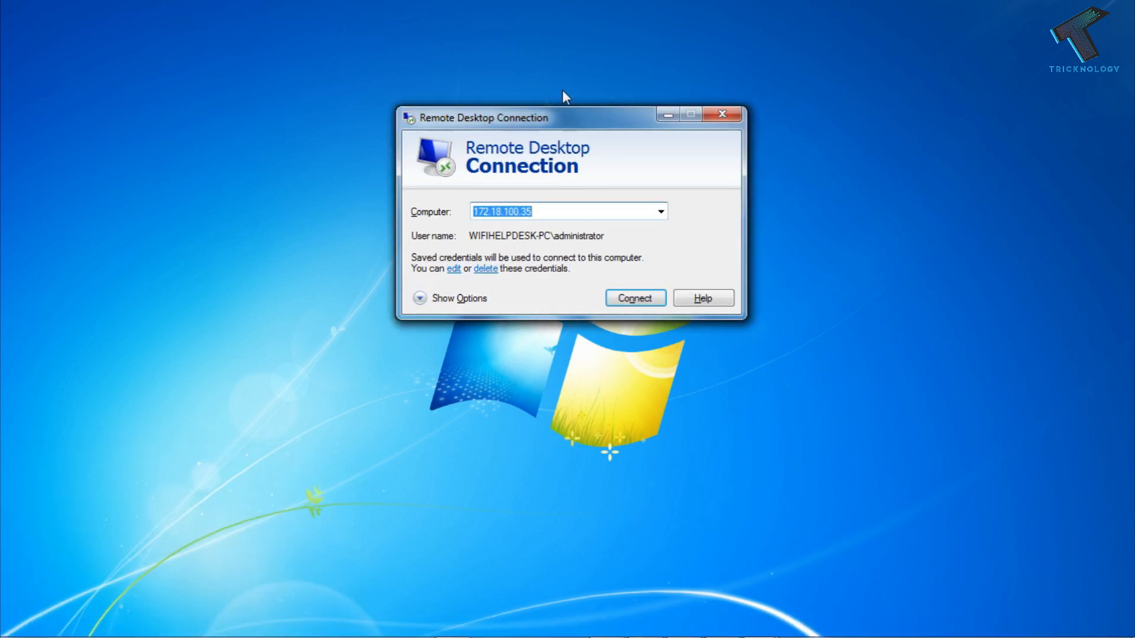
Replace the old 172.18.100.35 computer address with 192.168.1.253 in Remote Desktop Connection
drag(638, 132, 541, 131)
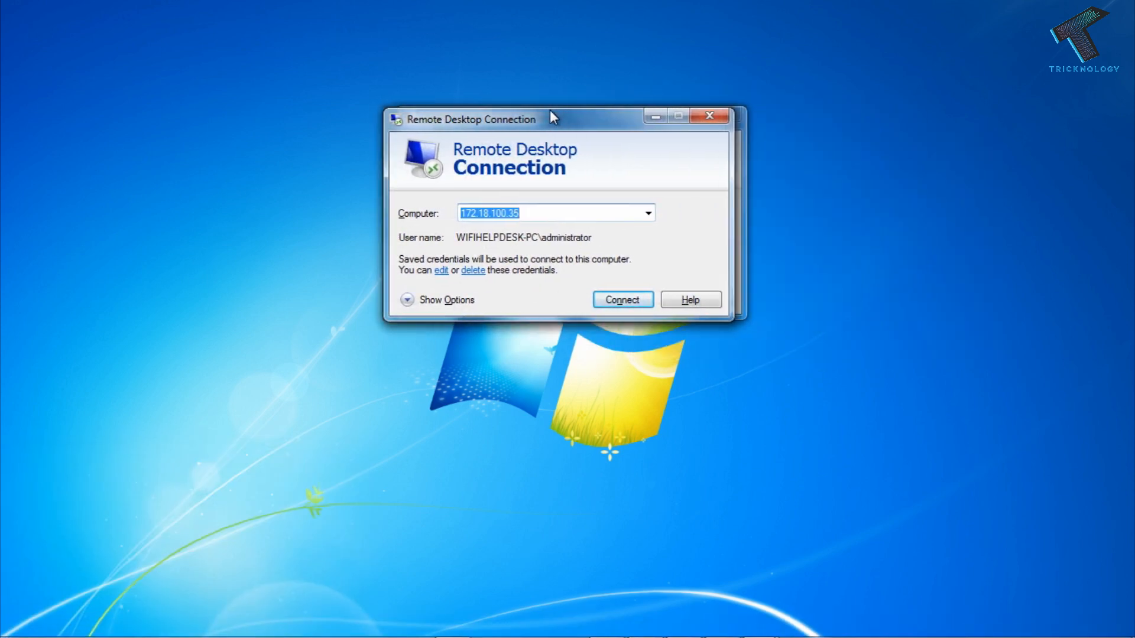
key(BackSpace)
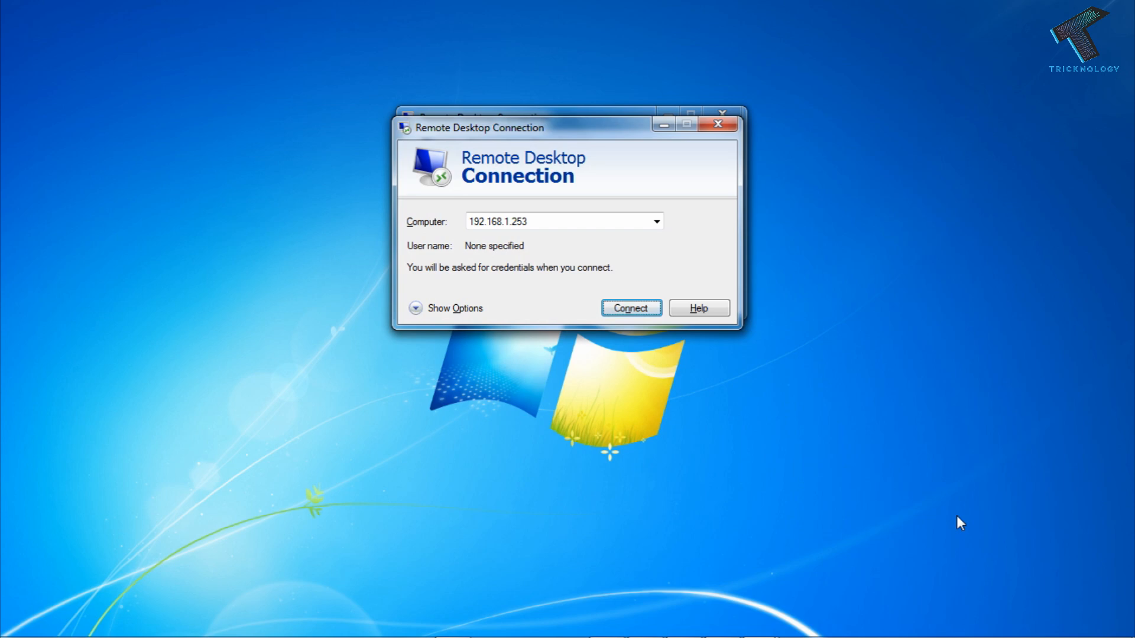
Bring up the Windows Firewall control panel by running firewall.cpl
key(super+r)
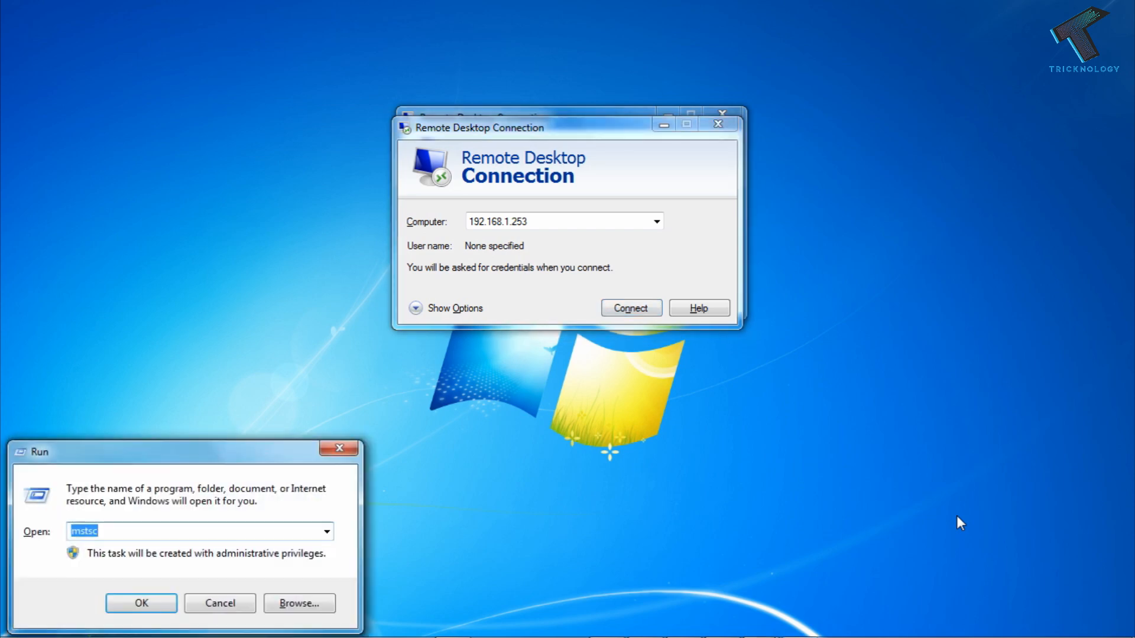
text(fire)
text(wall.cpl)
key(Return)
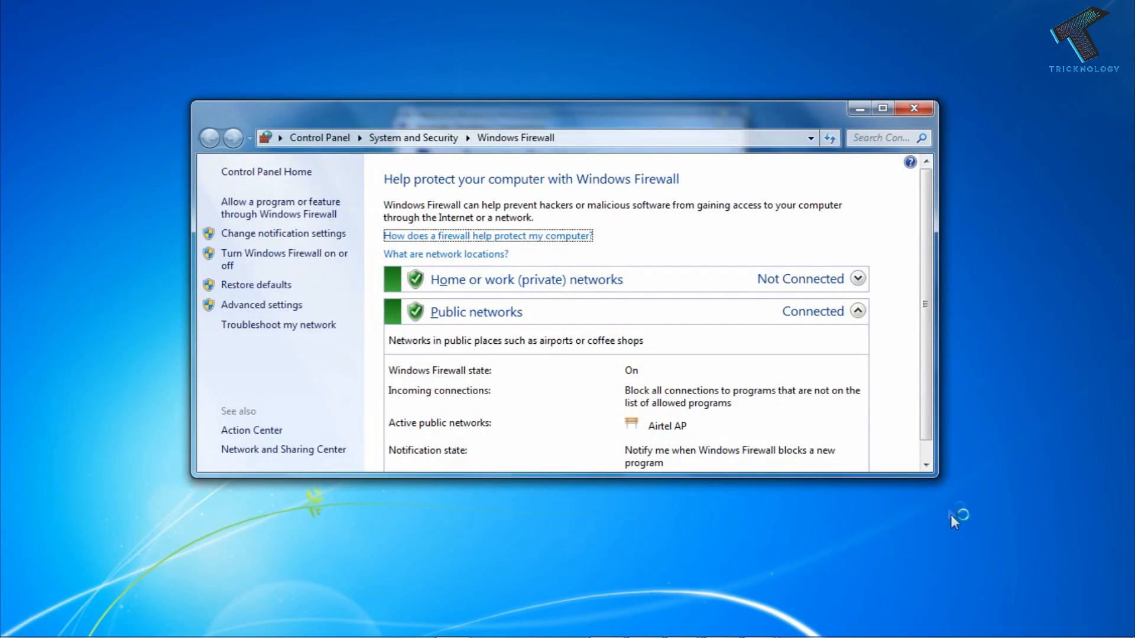
Turn off Windows Firewall for both home or work and public networks and confirm
click(259, 260)
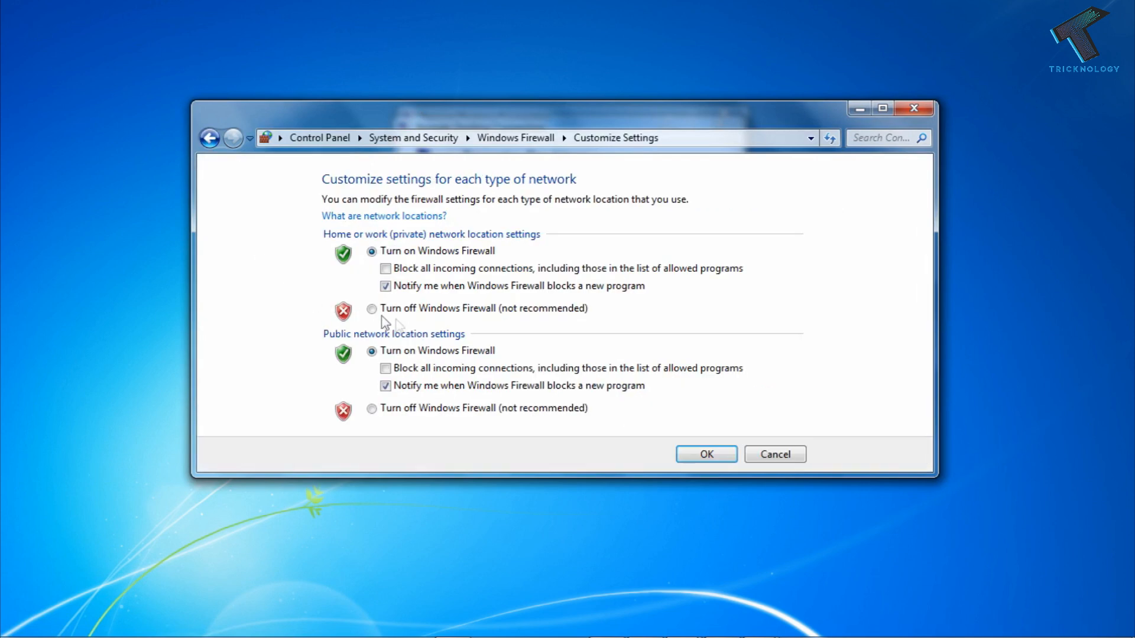
click(458, 312)
click(411, 411)
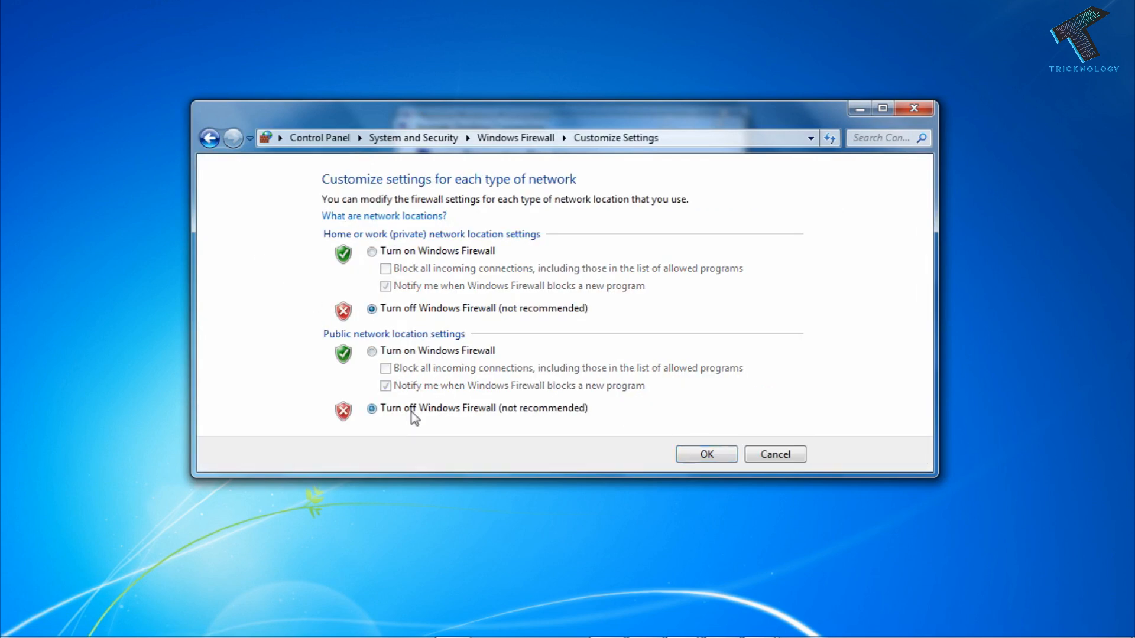
click(705, 462)
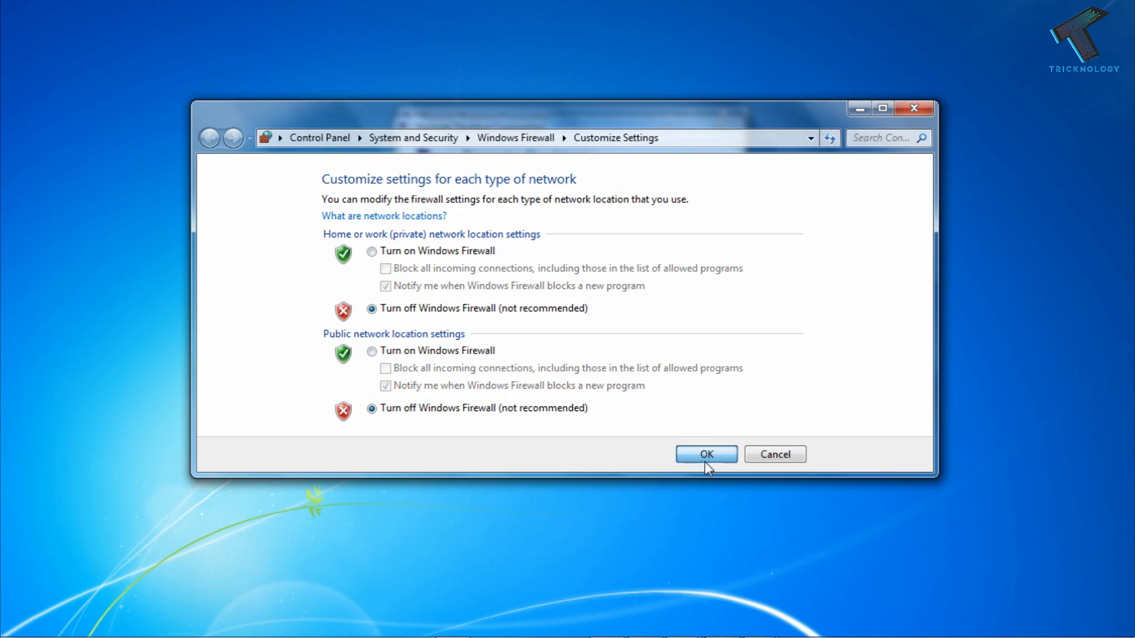